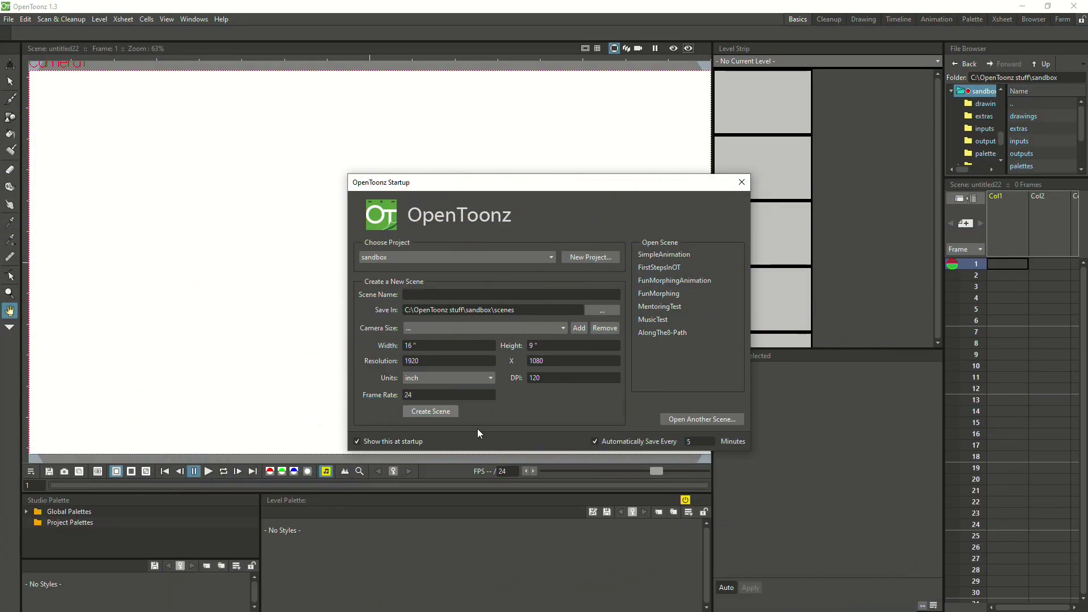
- Keep sandbox as the chosen project and cancel the New Project dialog
click(418, 256)
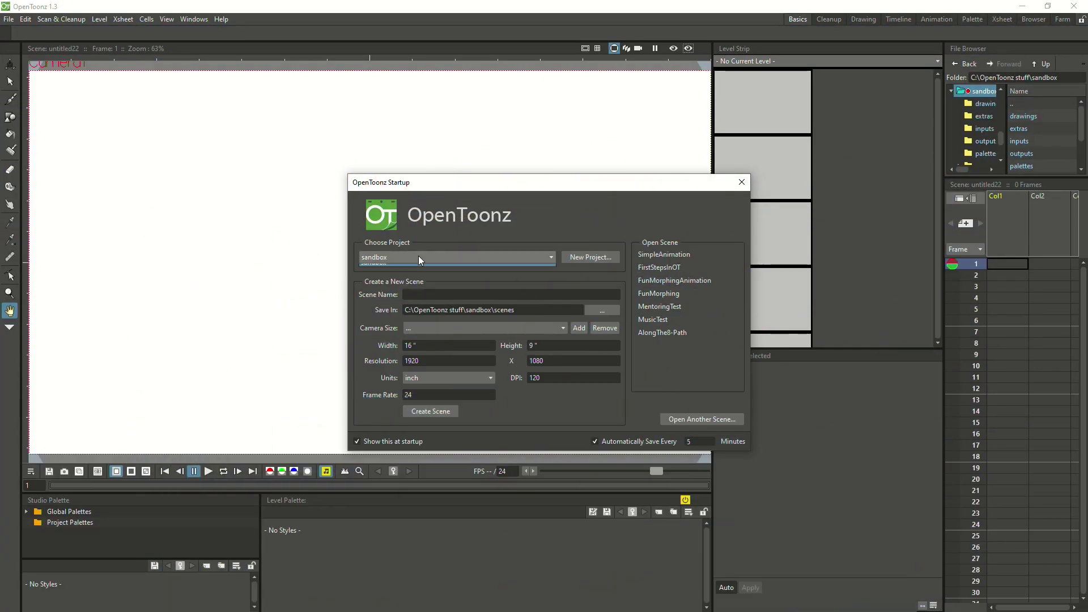
click(385, 269)
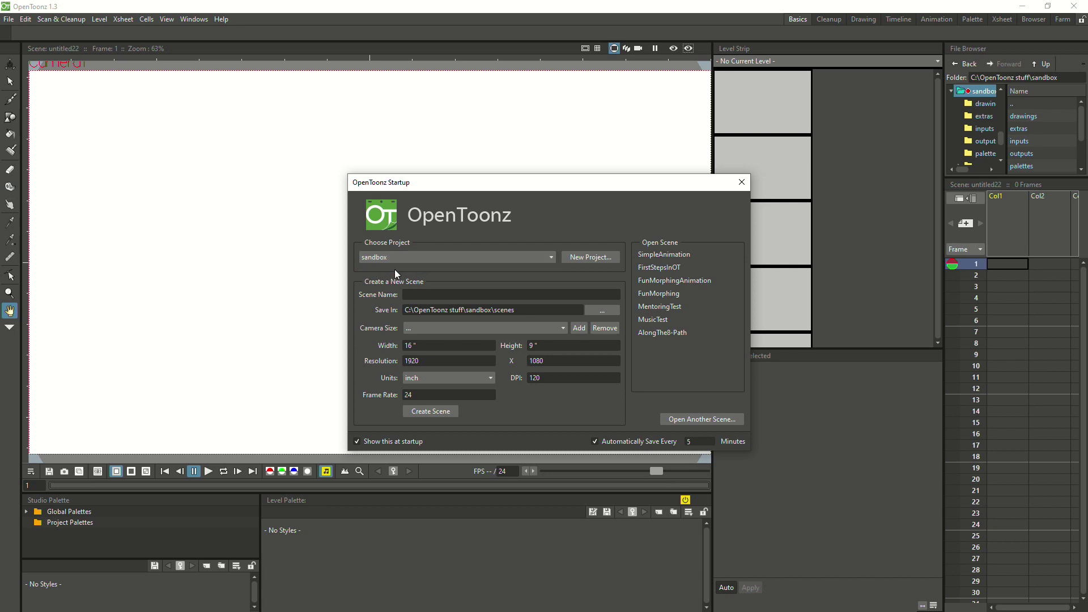
click(584, 257)
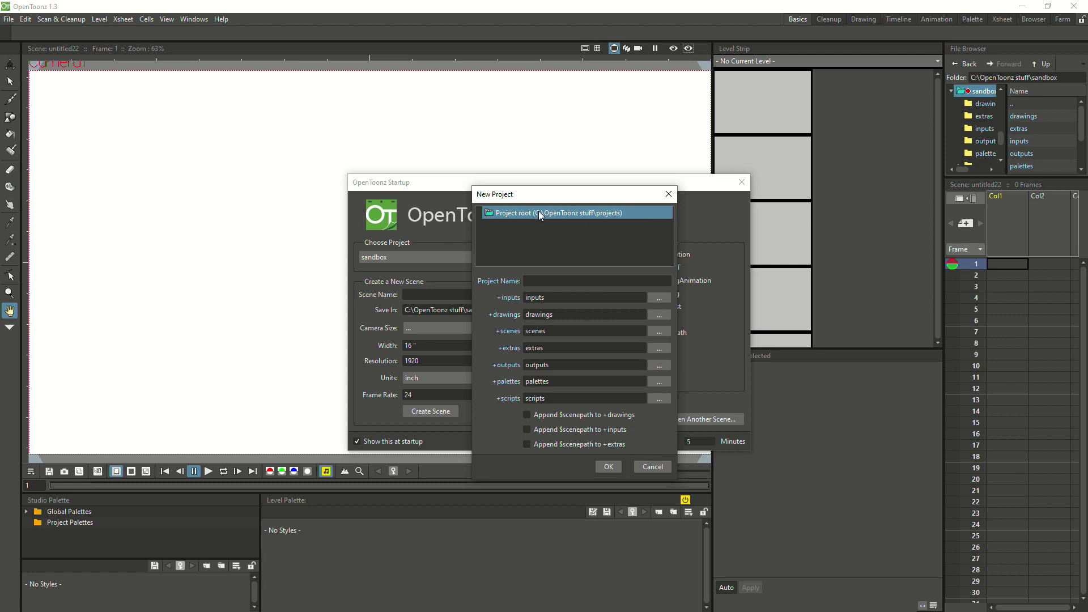
click(672, 193)
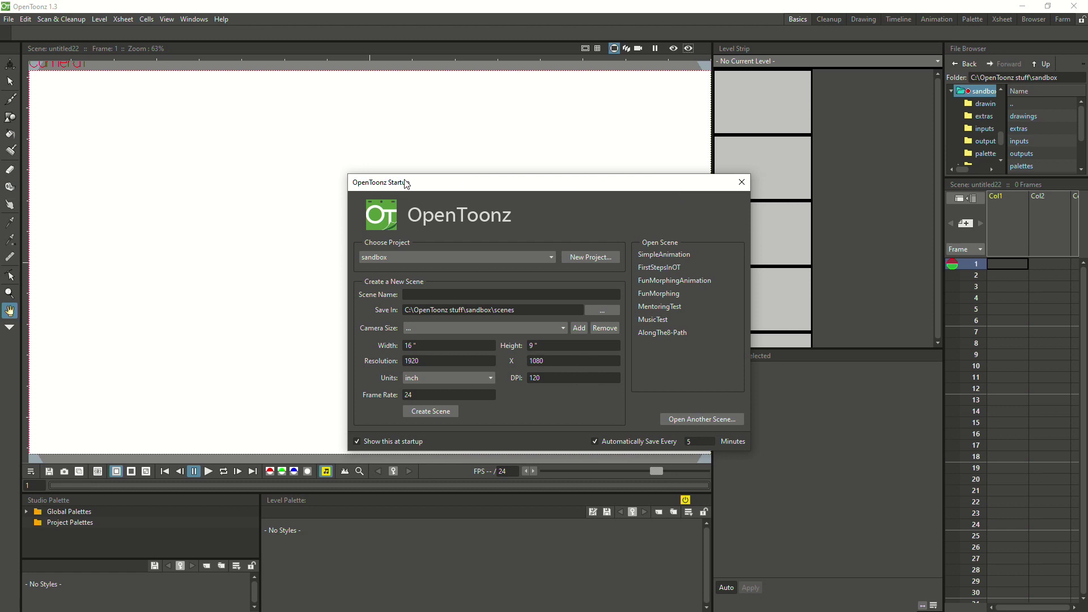
- Close the startup window and tick Custom under Additional Project Locations in Preferences
click(740, 183)
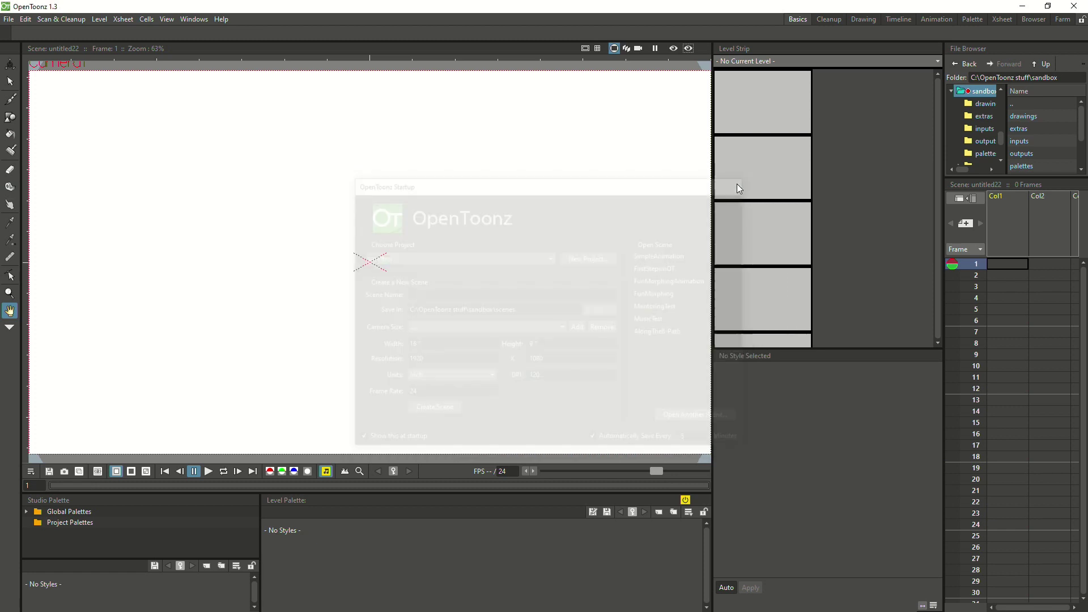
click(10, 21)
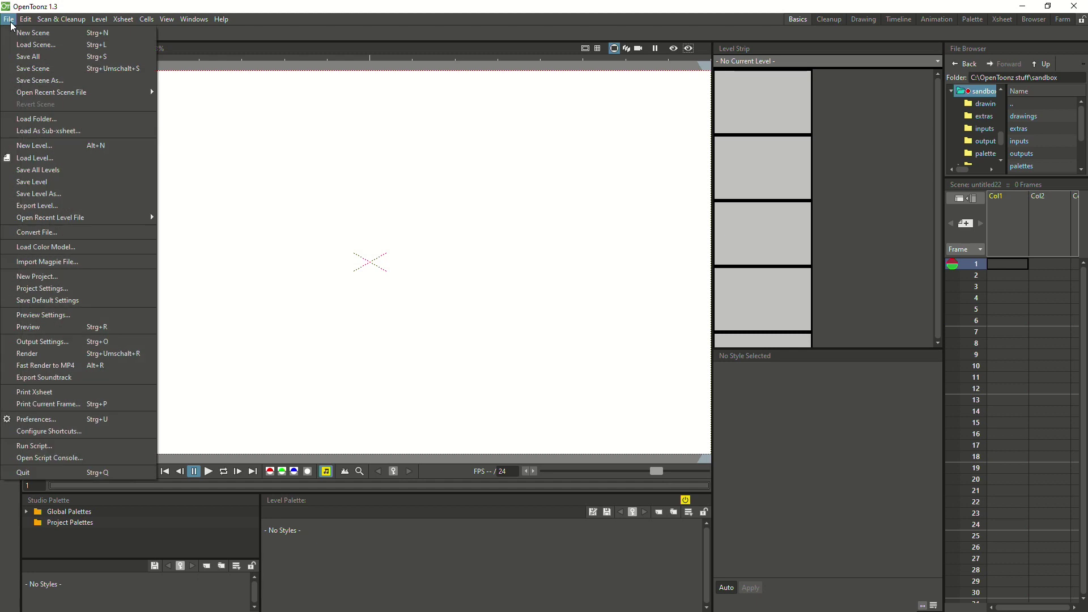
click(11, 24)
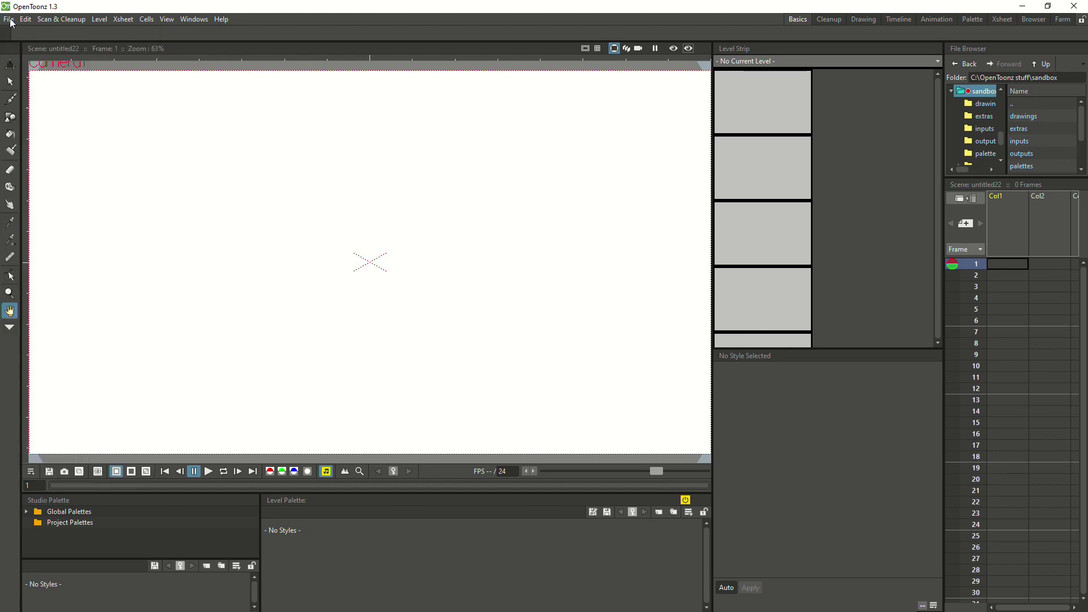
click(9, 19)
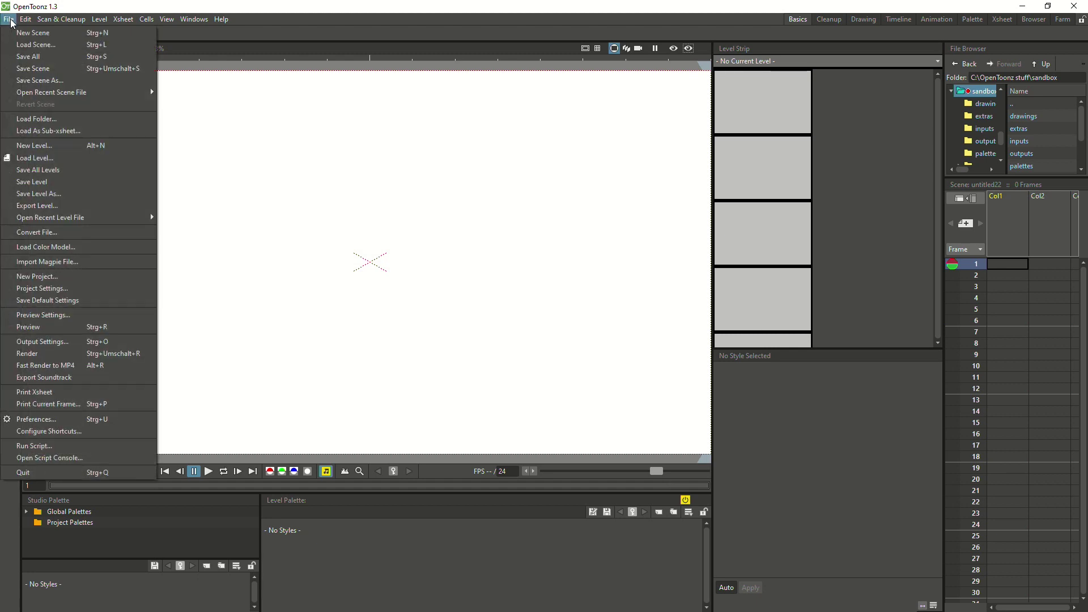
click(114, 419)
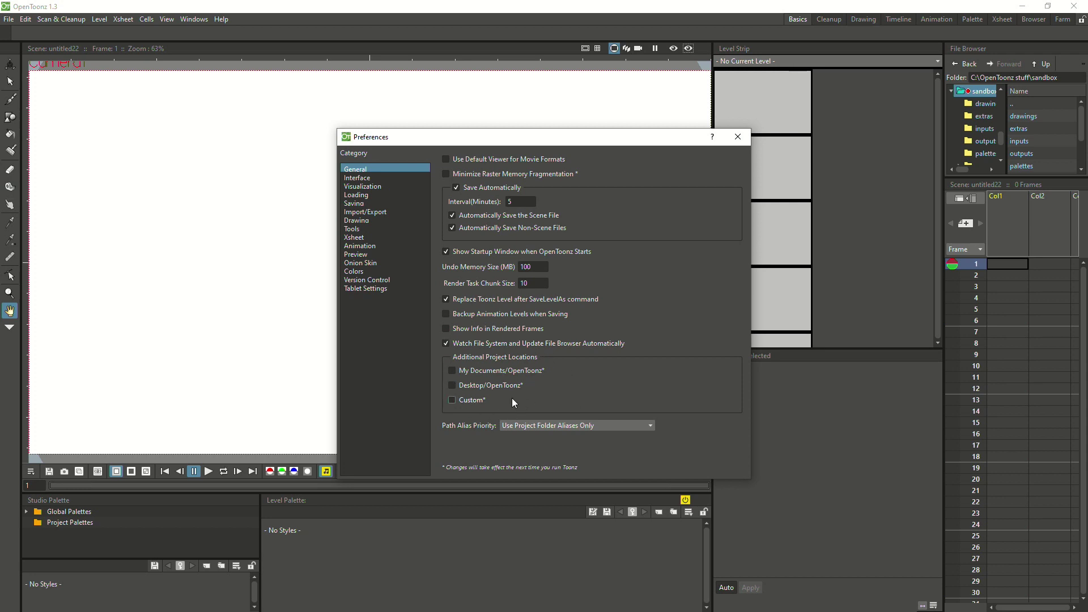
click(451, 400)
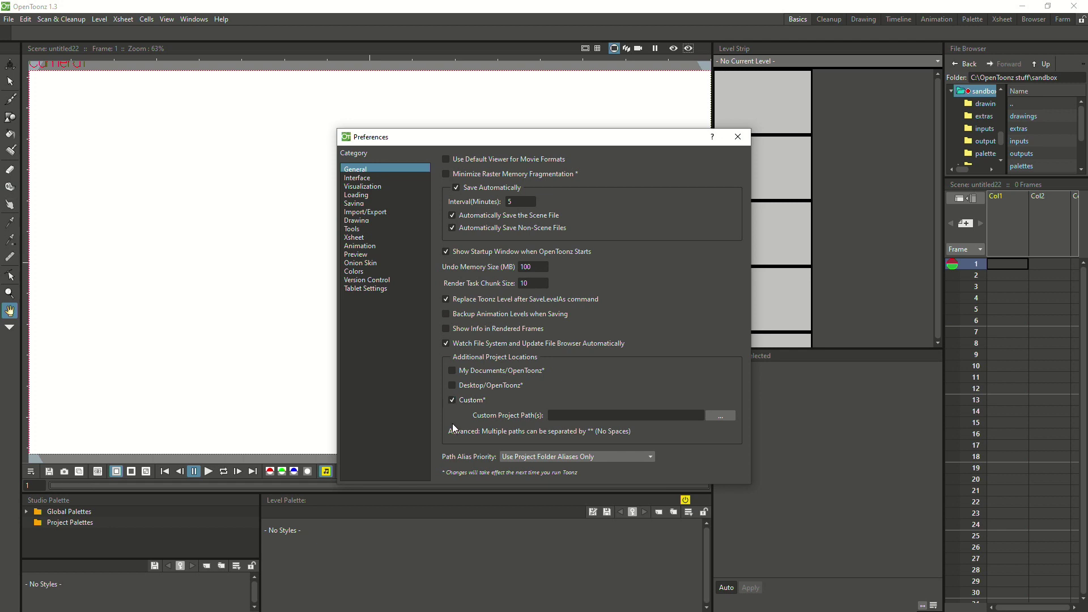
- Browse to P:\Creanimo Projects\Animator Island\OpenToonzProjects as the custom project folder
click(720, 417)
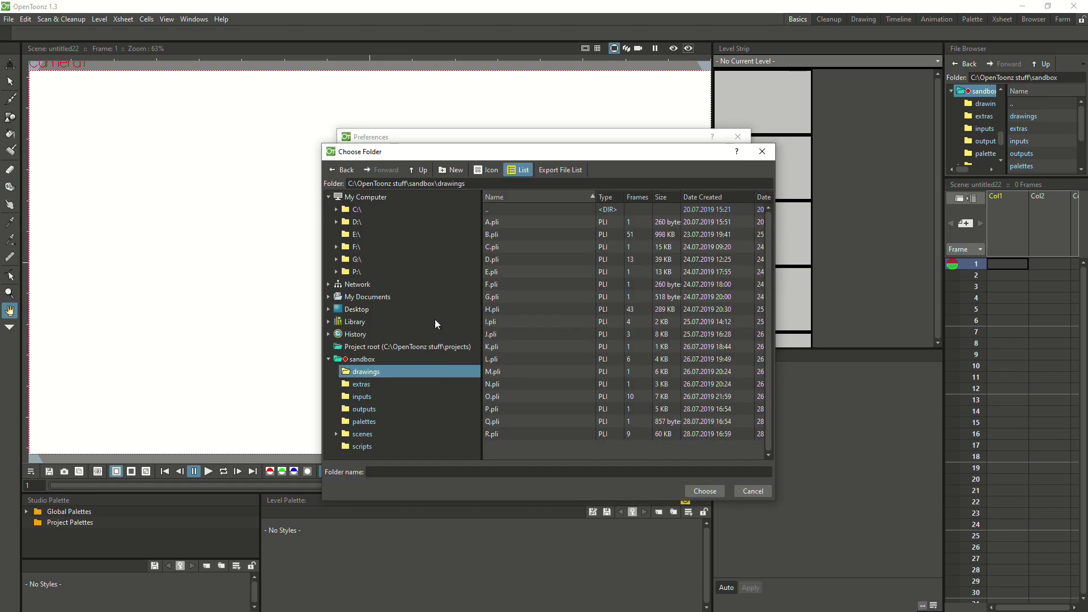
click(364, 271)
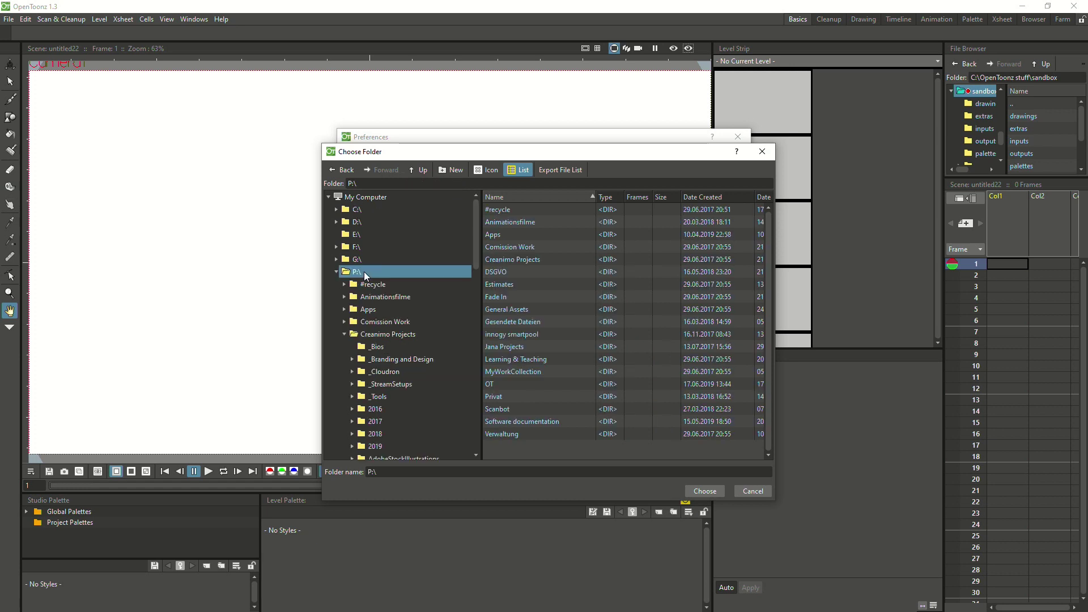
click(345, 335)
click(345, 334)
scroll(388, 333, down, 3)
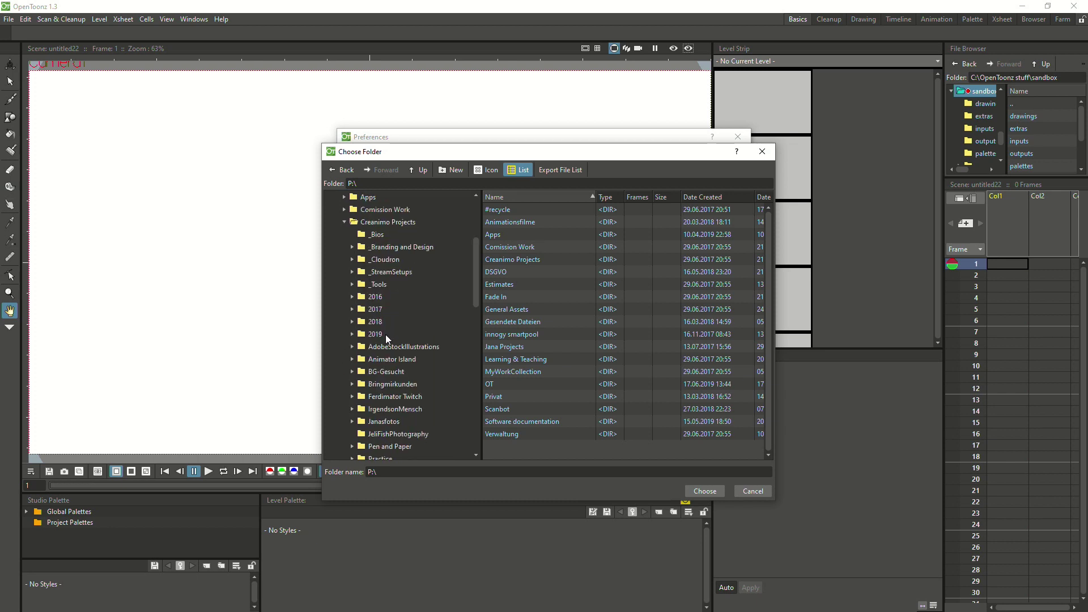
click(353, 360)
scroll(352, 359, down, 3)
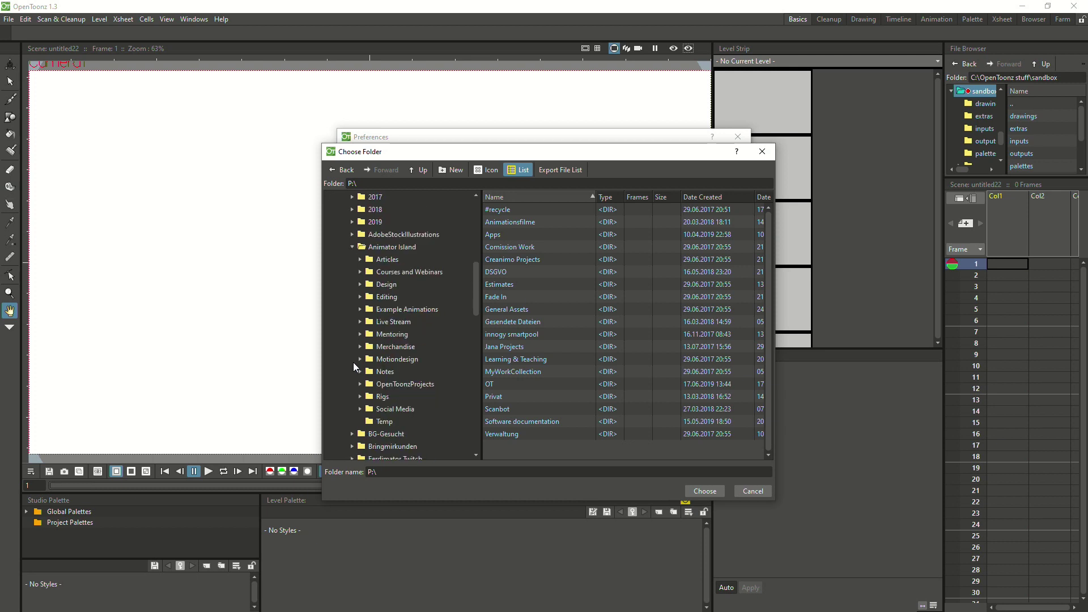
click(382, 385)
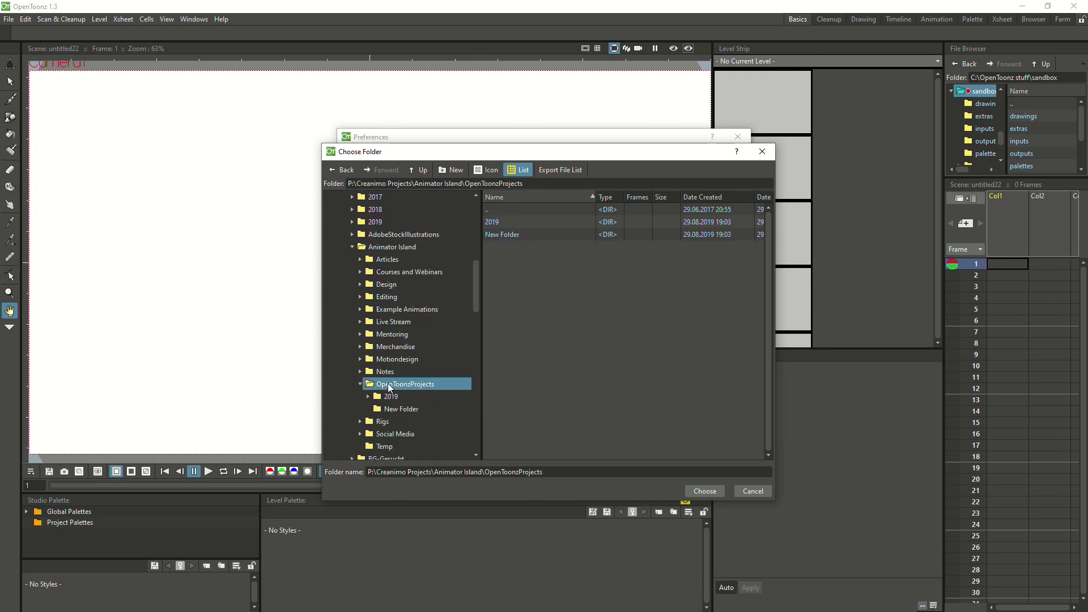
- Confirm OpenToonzProjects as the custom project path and close Preferences
click(710, 492)
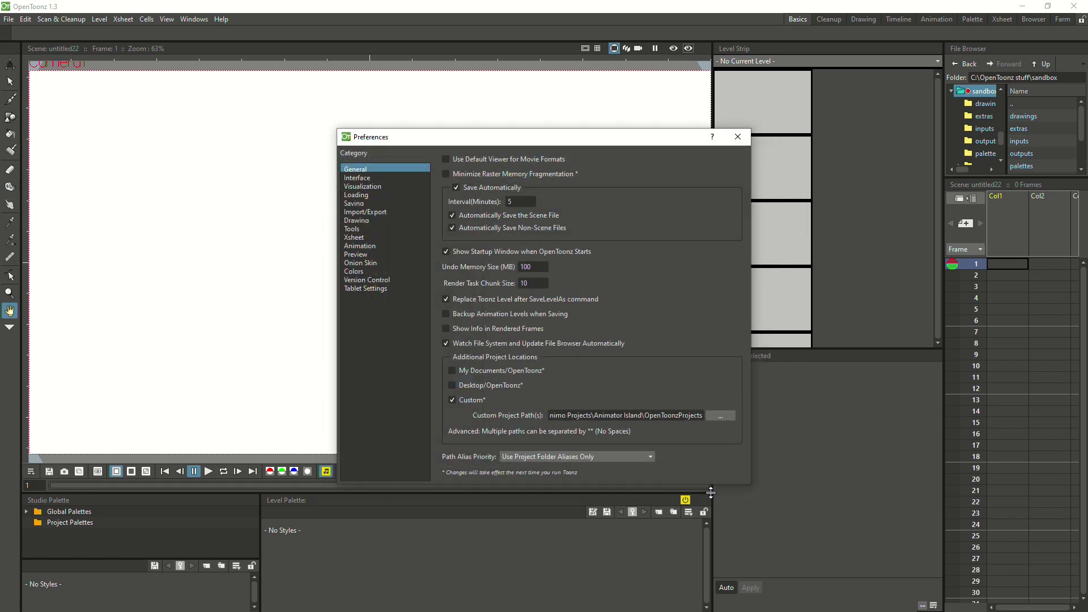
mouse_move(693, 415)
mouse_down()
mouse_move(530, 414)
mouse_move(679, 415)
mouse_up()
click(737, 137)
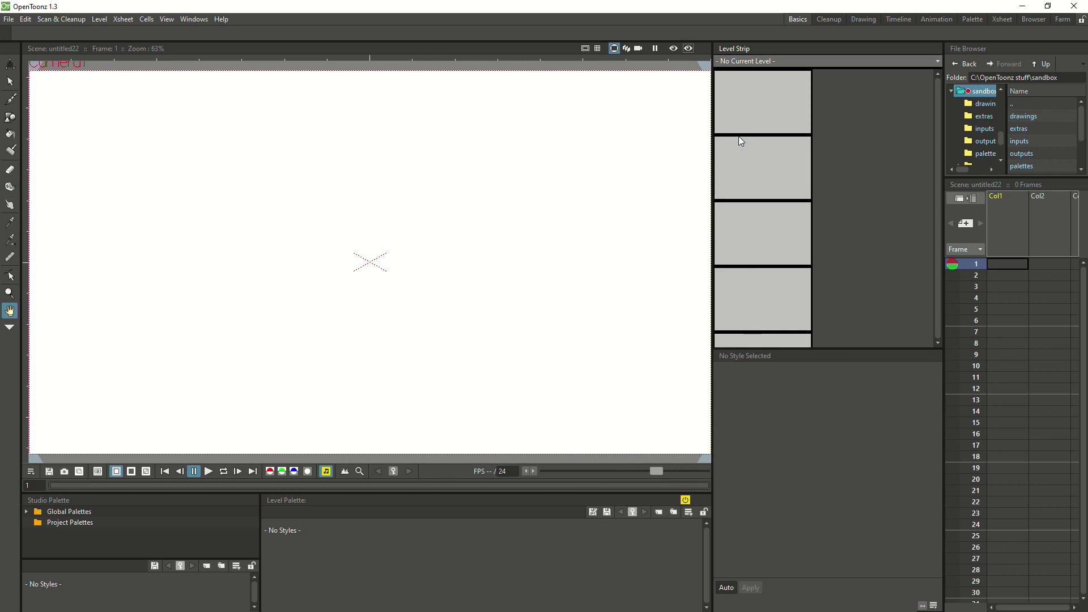
click(8, 20)
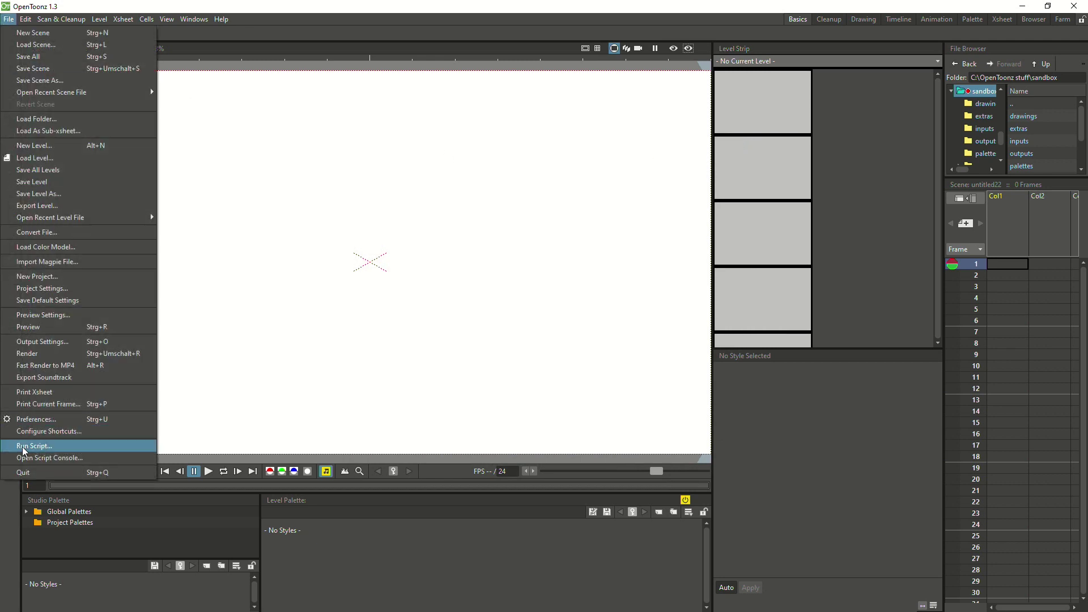
- Restart OpenToonz and name a new project 'A cool name' in the custom root's 2019 folder
click(81, 472)
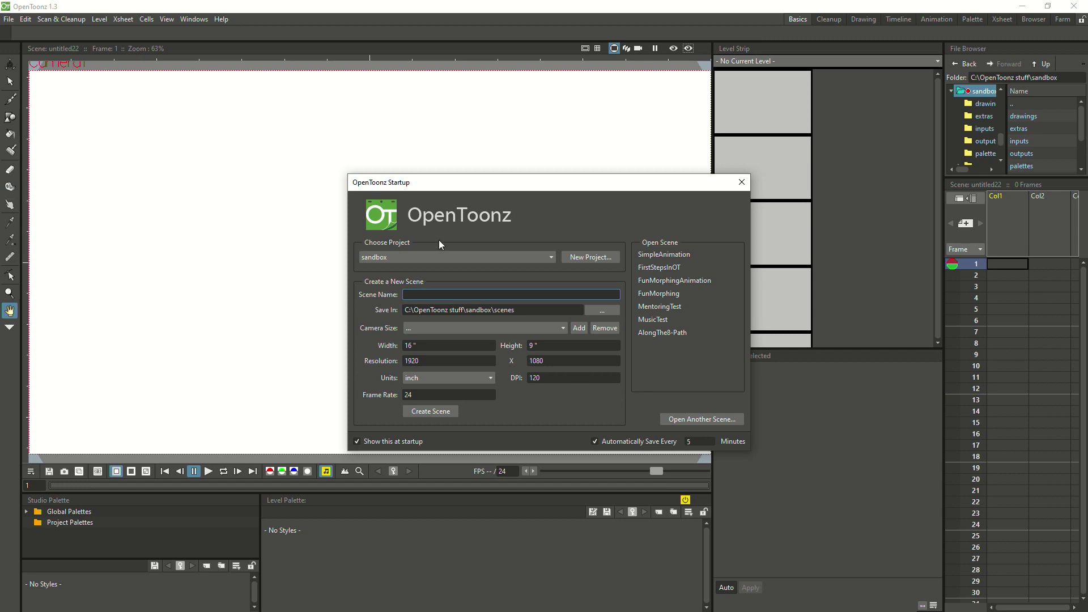
click(607, 260)
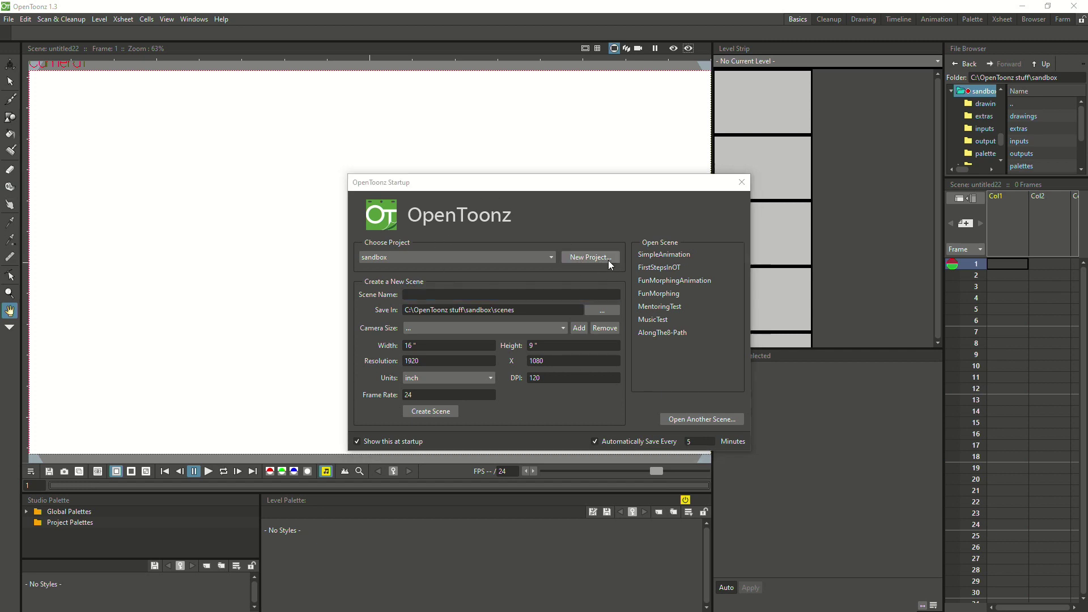
click(496, 226)
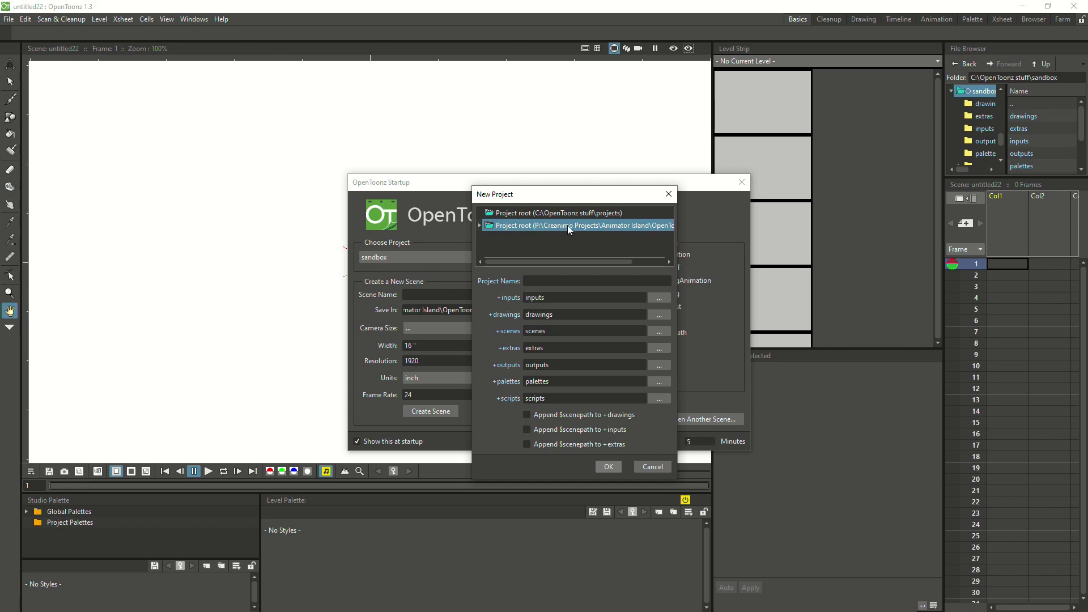
click(479, 225)
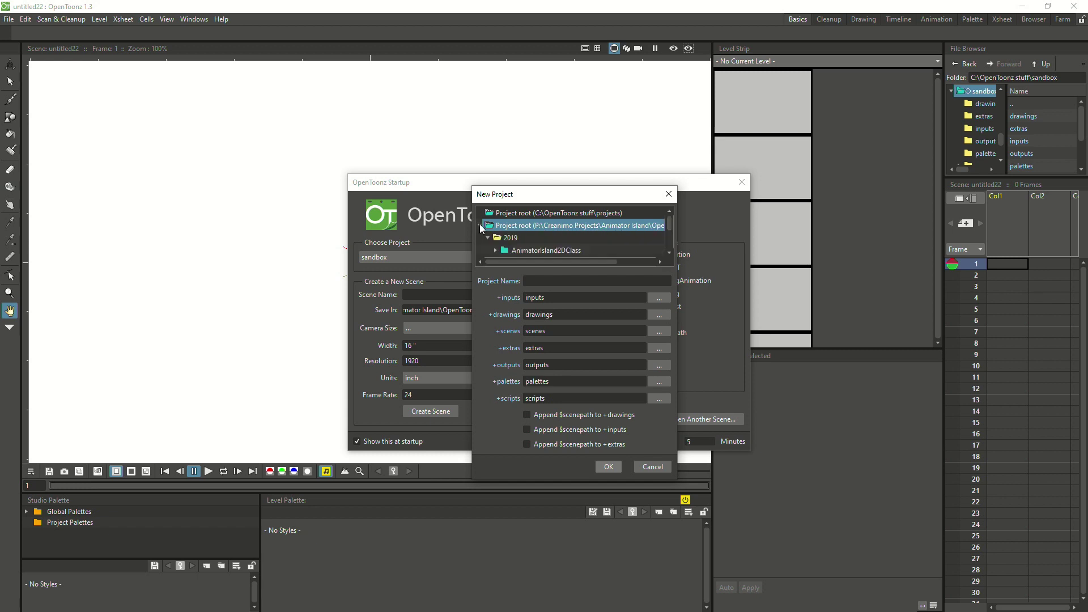
click(510, 238)
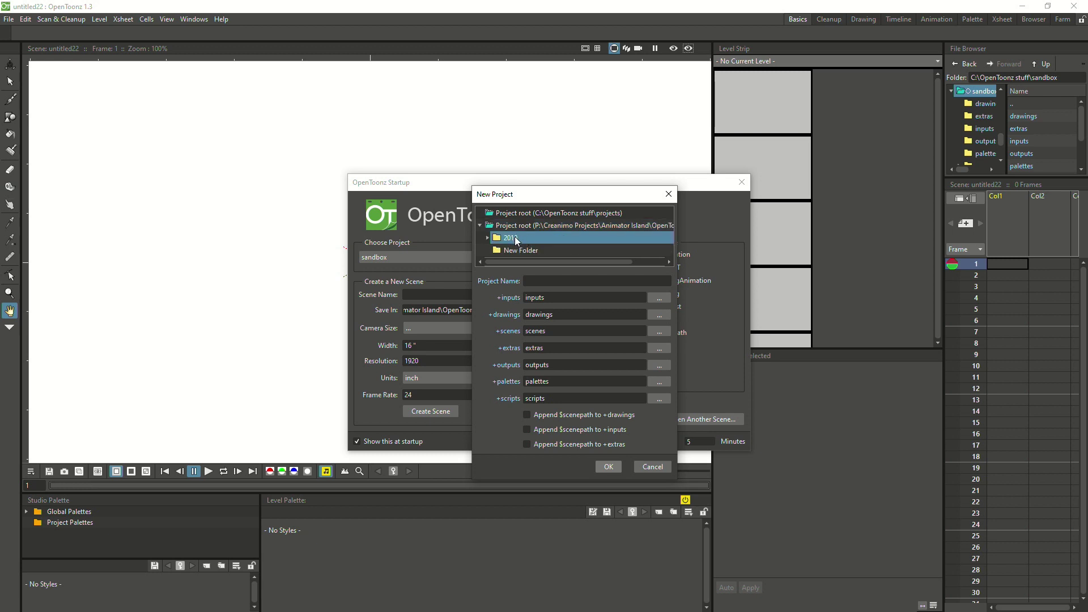
click(524, 281)
text(A cool name)
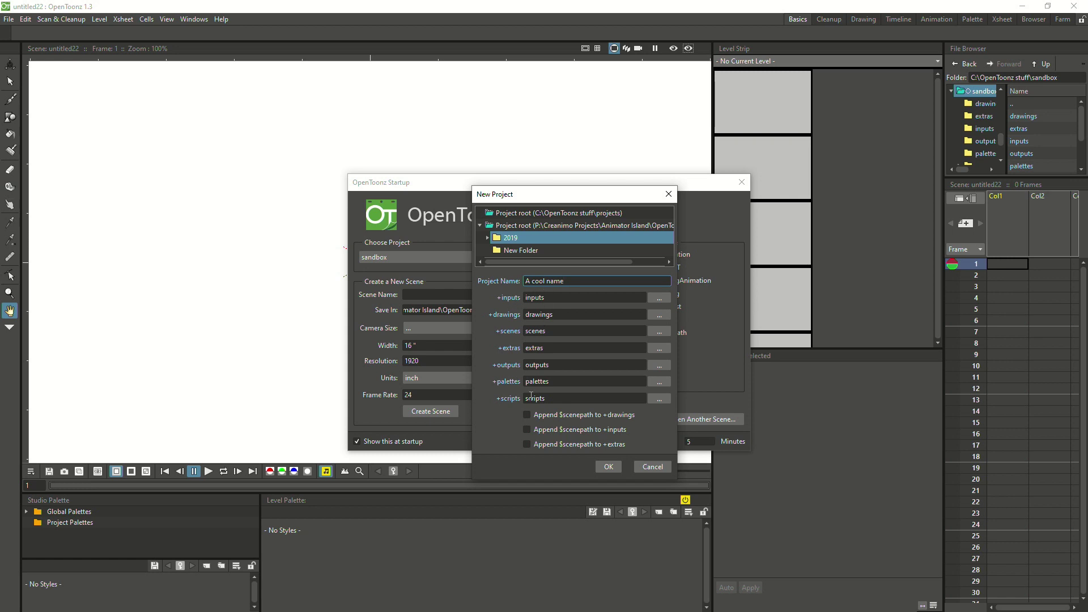
- Create the 'A cool name' project, then a new scene named 'Scene 01'
click(613, 469)
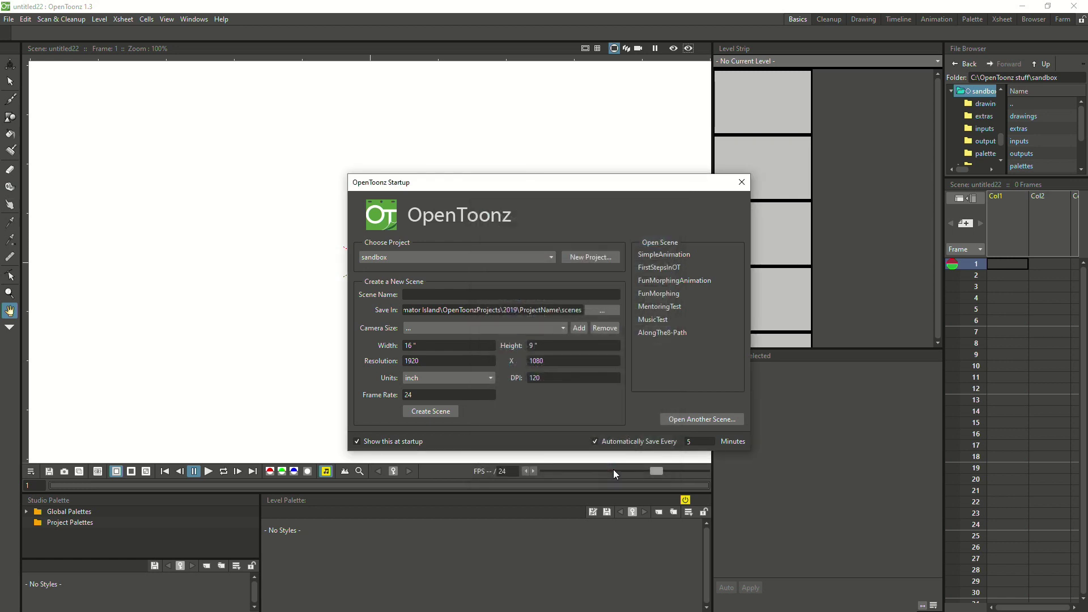
click(436, 294)
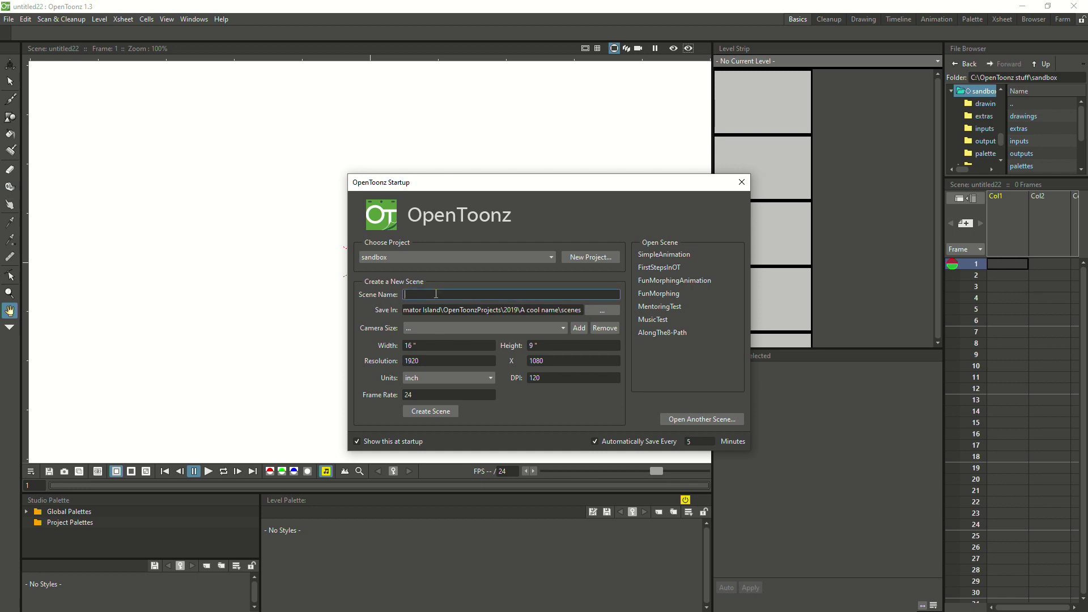
text(Scene 01)
click(440, 415)
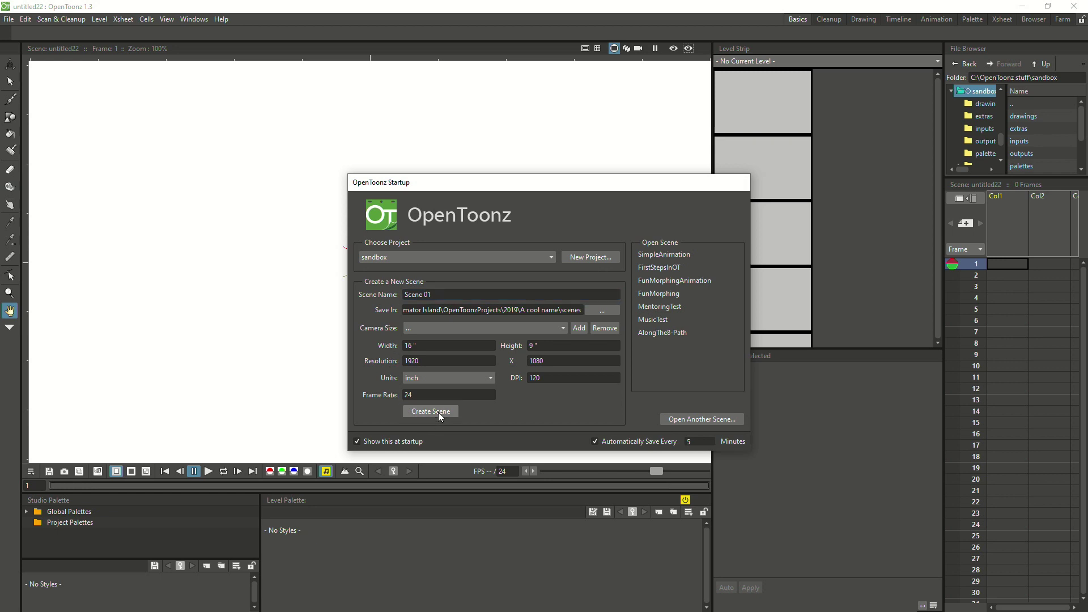